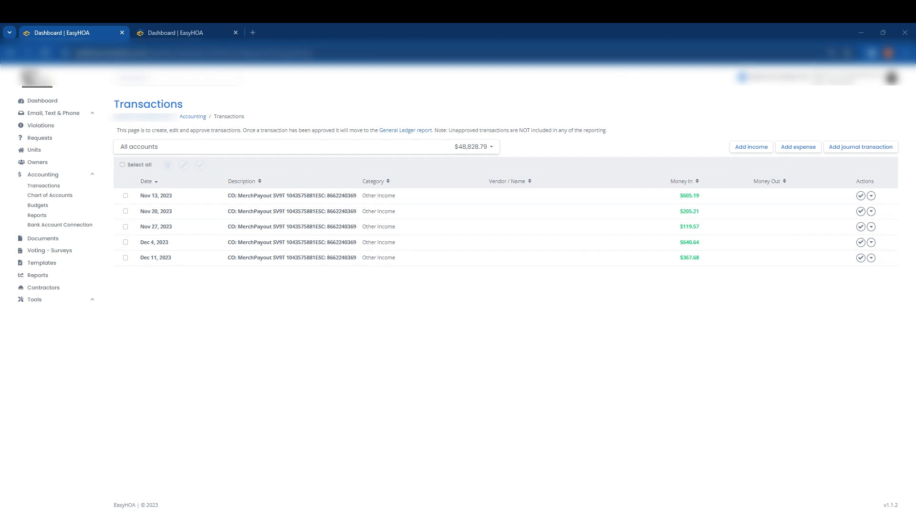
Open the Bank Account Deposits report and view the details of the deposit processed on 2023-11-10.
click(157, 33)
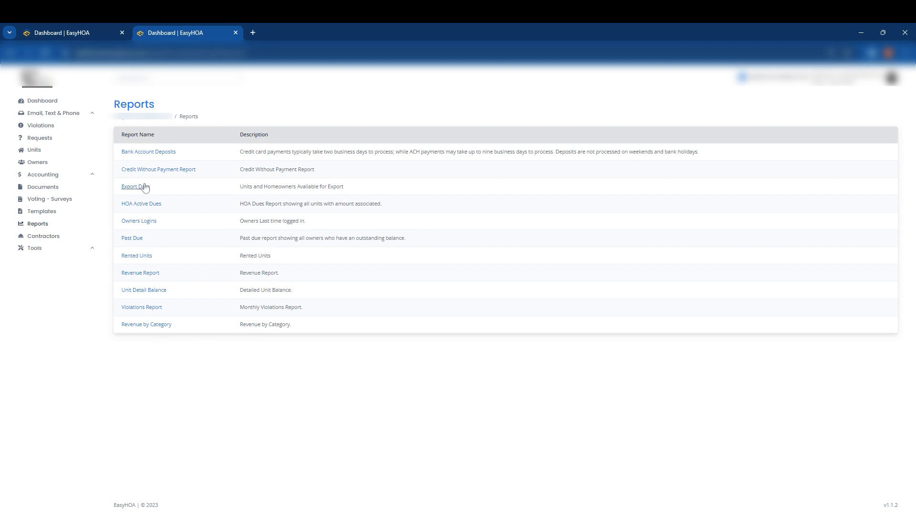
click(149, 153)
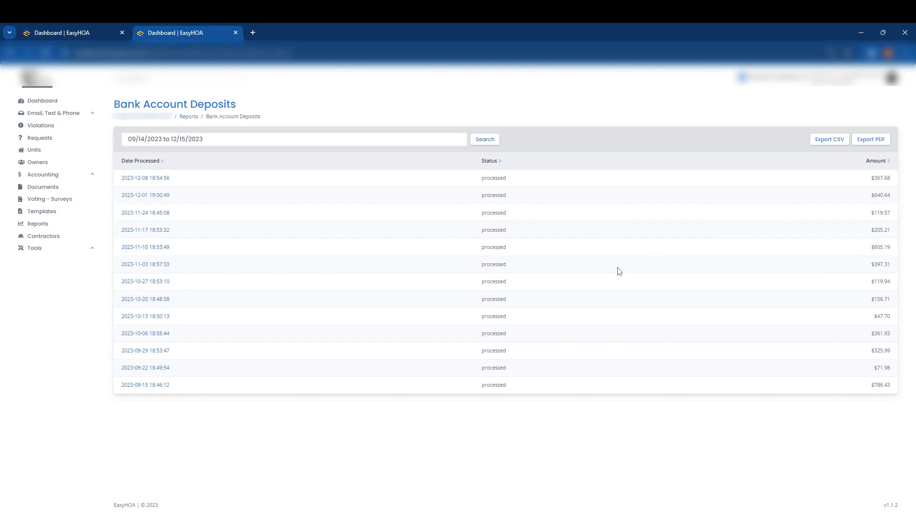
click(153, 248)
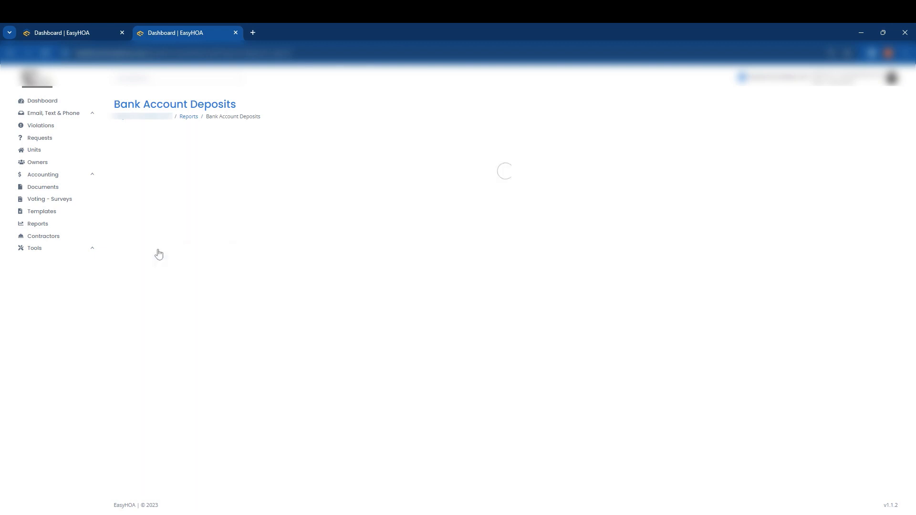
Split the Nov 13, 2023 deposit transaction and set the first split's category to HOA Dues and Assessment Income.
click(72, 33)
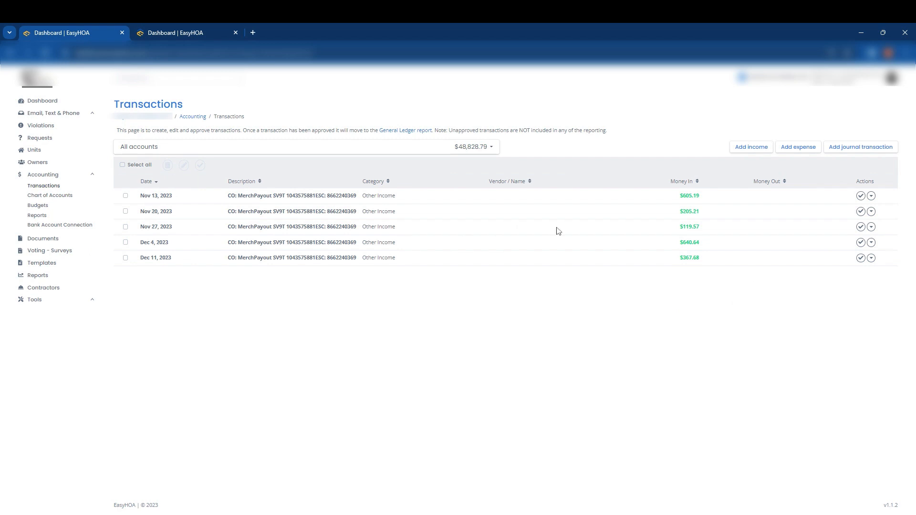
click(690, 196)
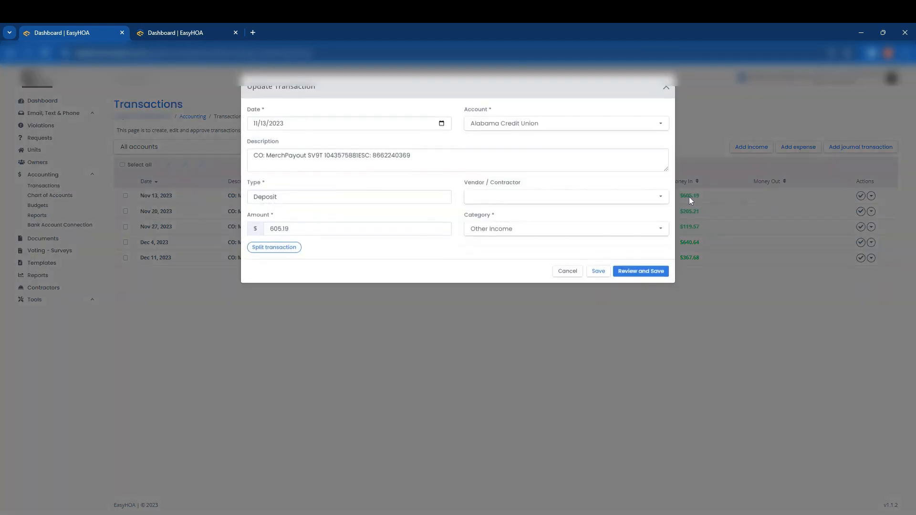
click(293, 253)
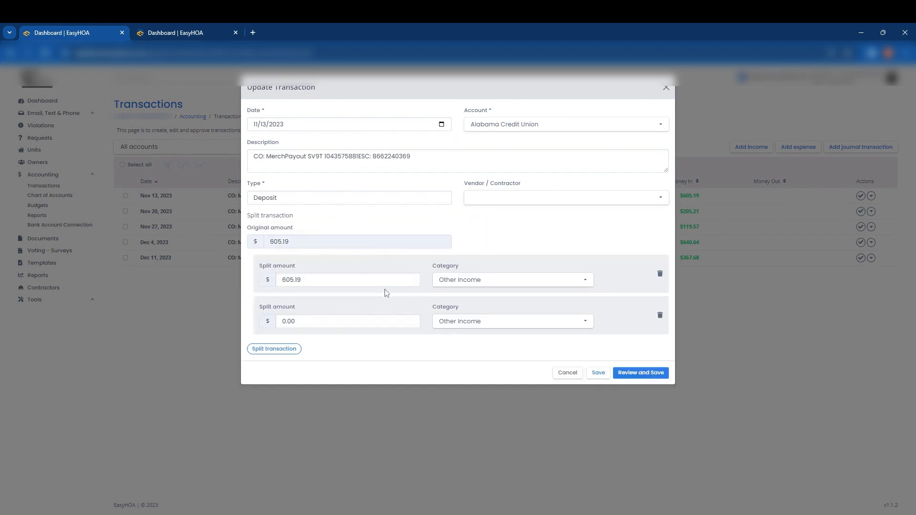
click(516, 281)
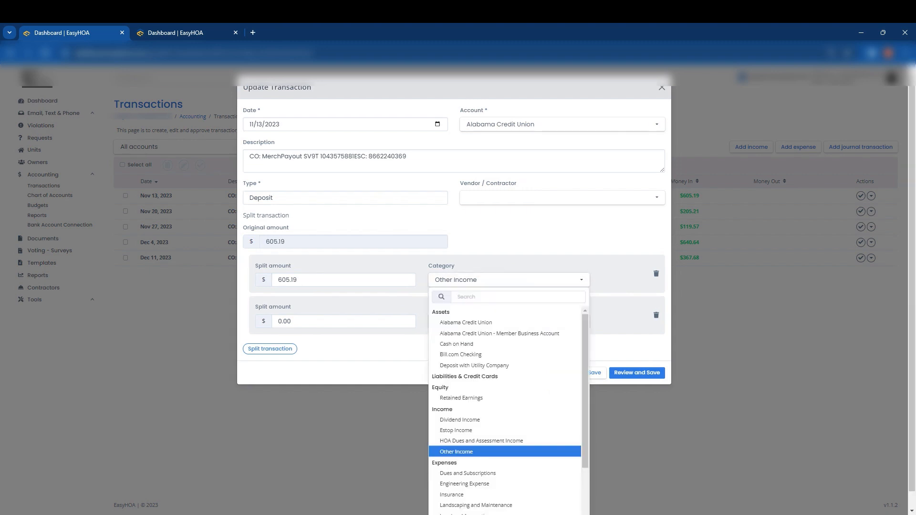
click(479, 440)
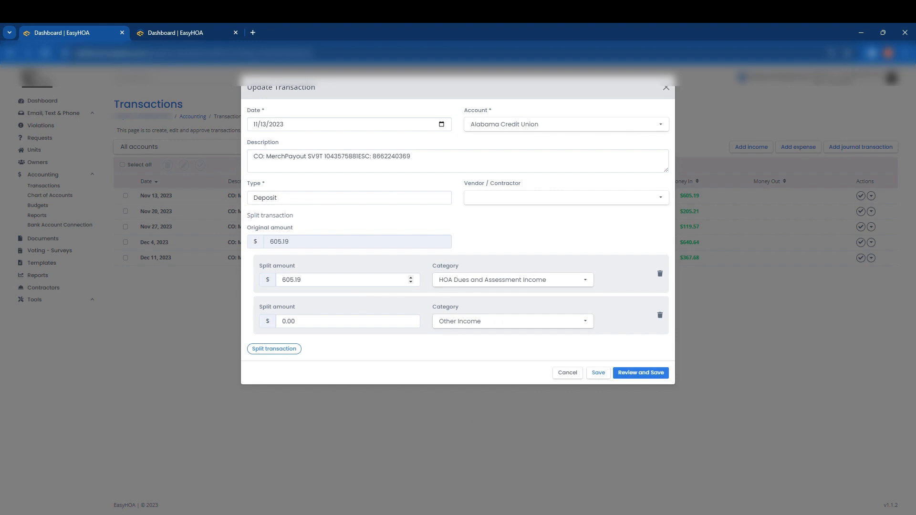
Expand the payments in the deposit details and set the transaction's first split amount to 625.00.
click(171, 34)
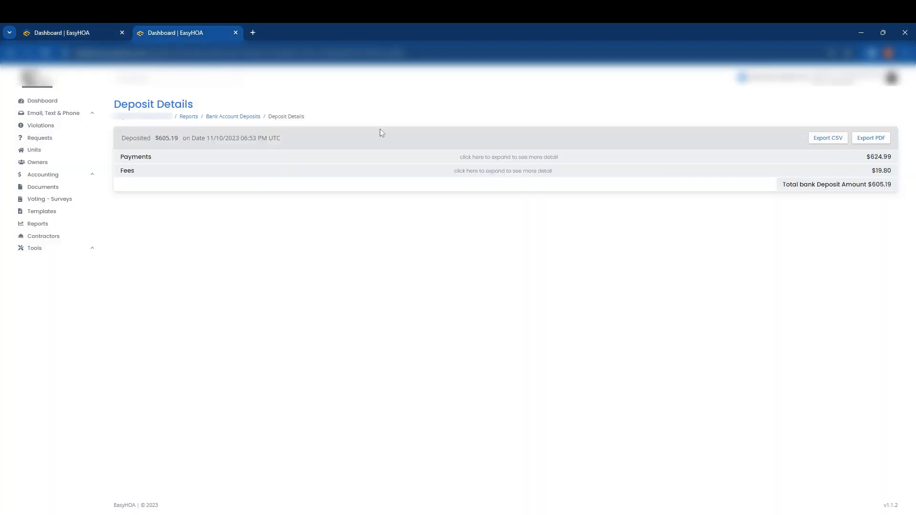
click(877, 158)
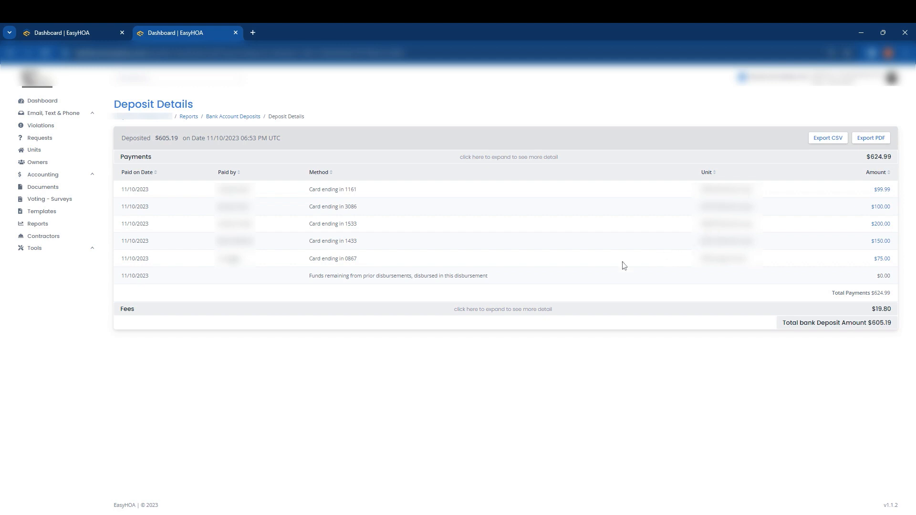
click(94, 34)
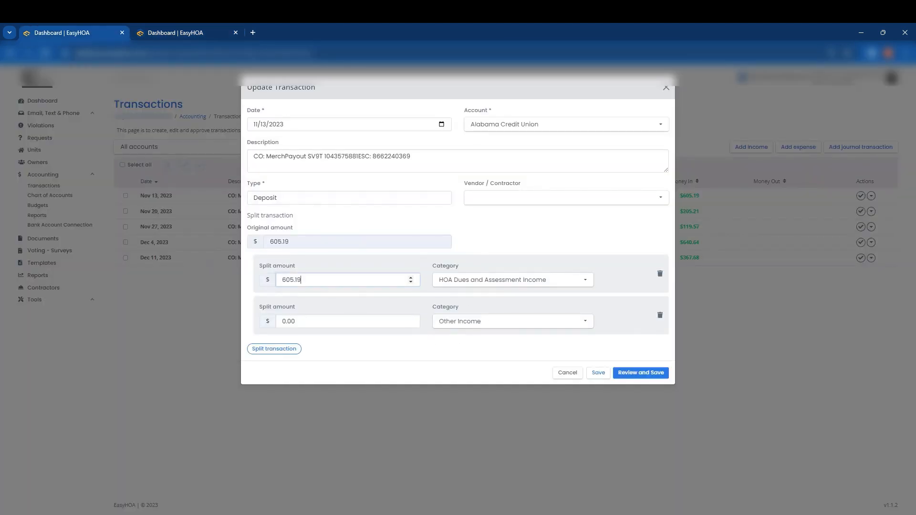
drag(411, 280, 234, 243)
text(625.00)
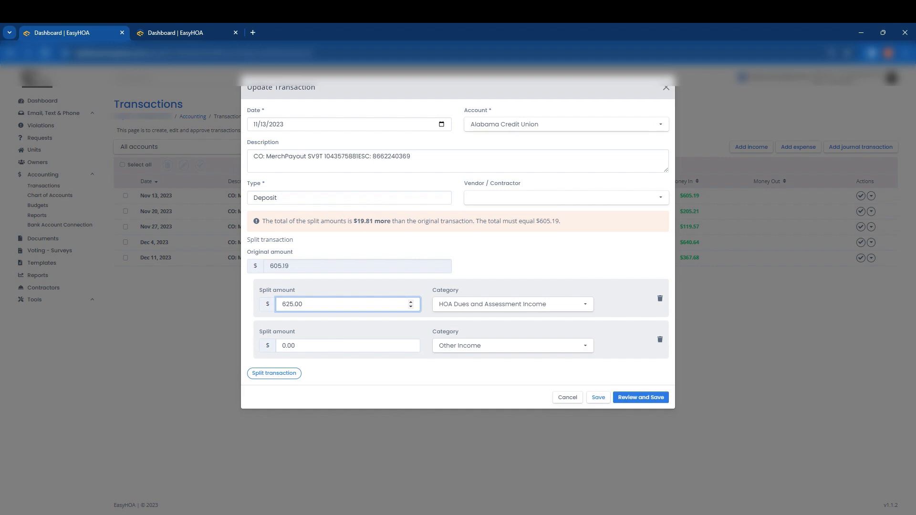
key(Tab)
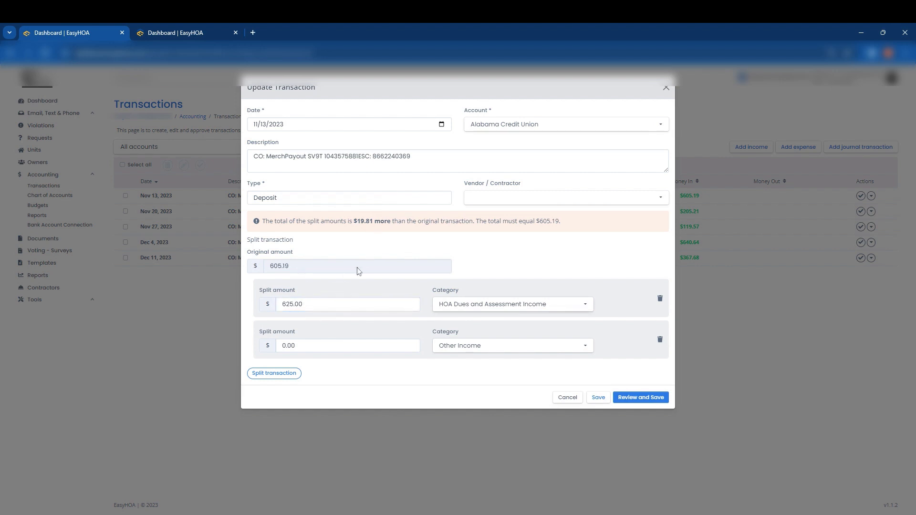
Set the second split amount to -19.81 and its category to Payment Processing Fees.
click(175, 34)
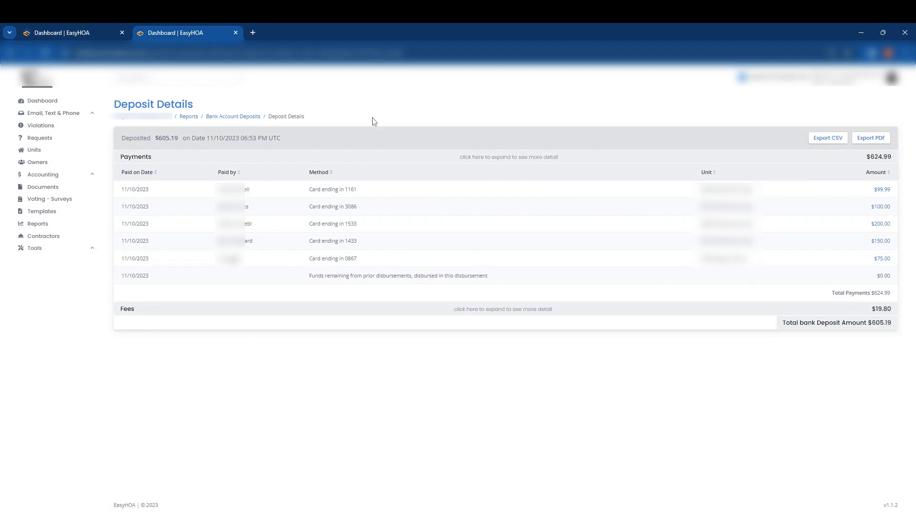
click(84, 32)
drag(304, 346, 228, 332)
text(19.81)
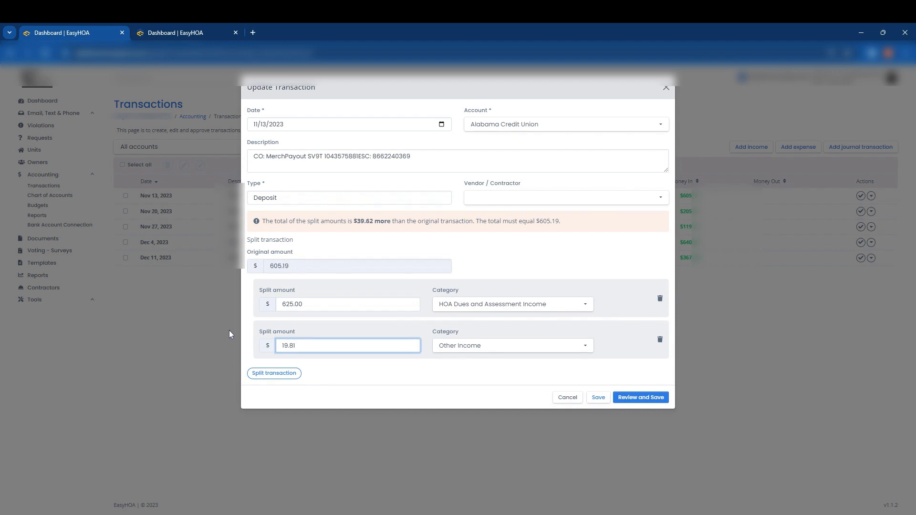
click(374, 371)
click(472, 347)
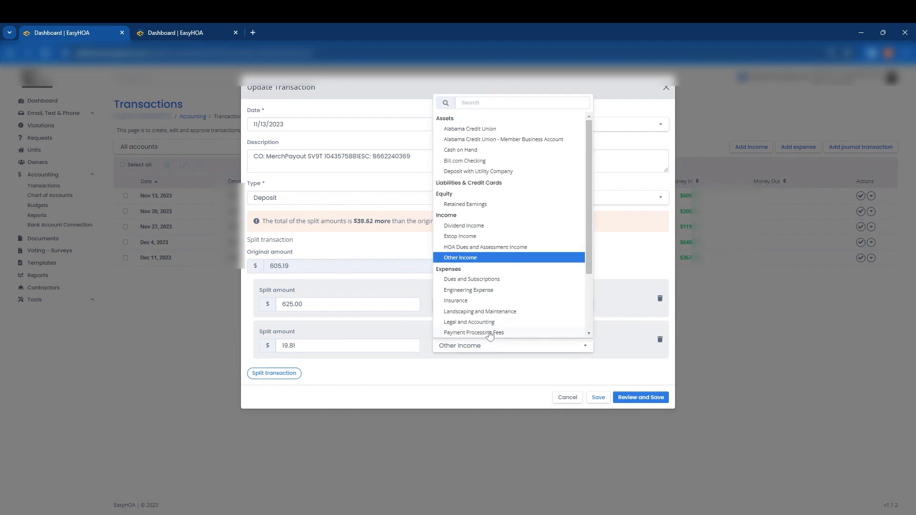
click(490, 333)
click(282, 345)
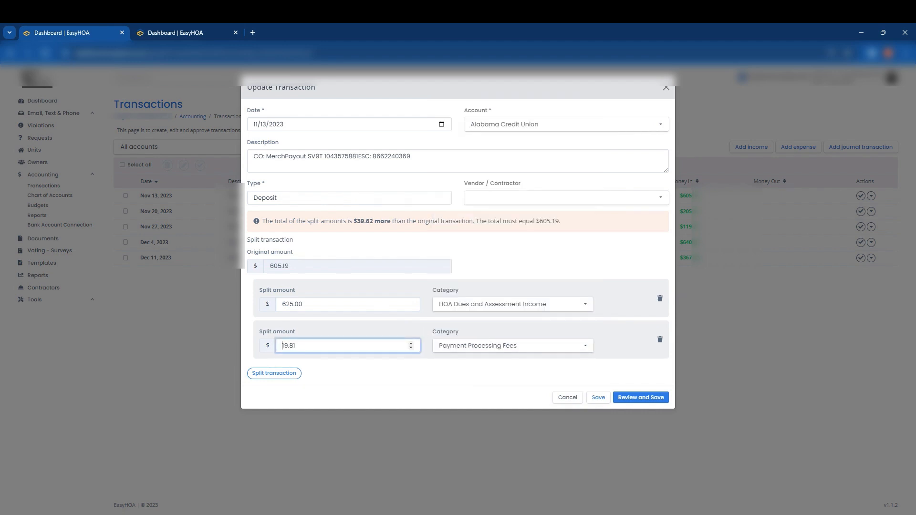
text(-)
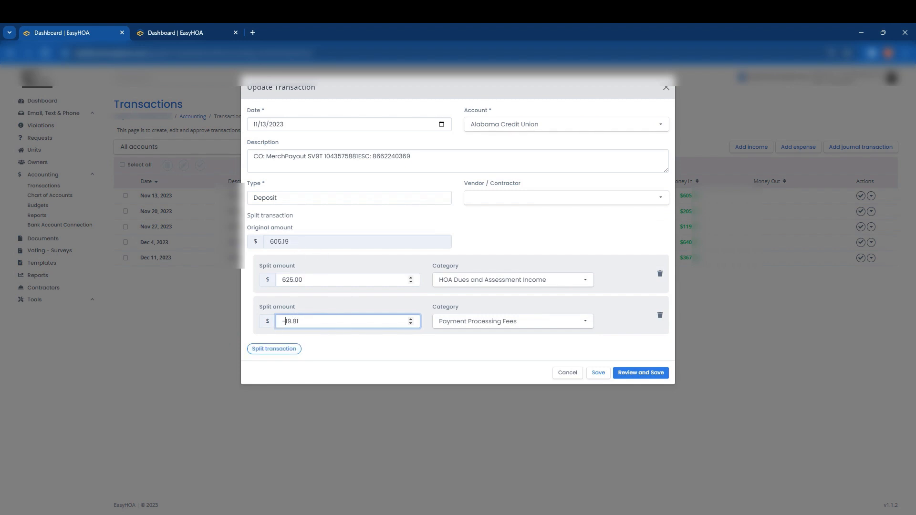
View the transaction details of the $75.00 payment included in the deposit and return to the deposit details.
click(166, 35)
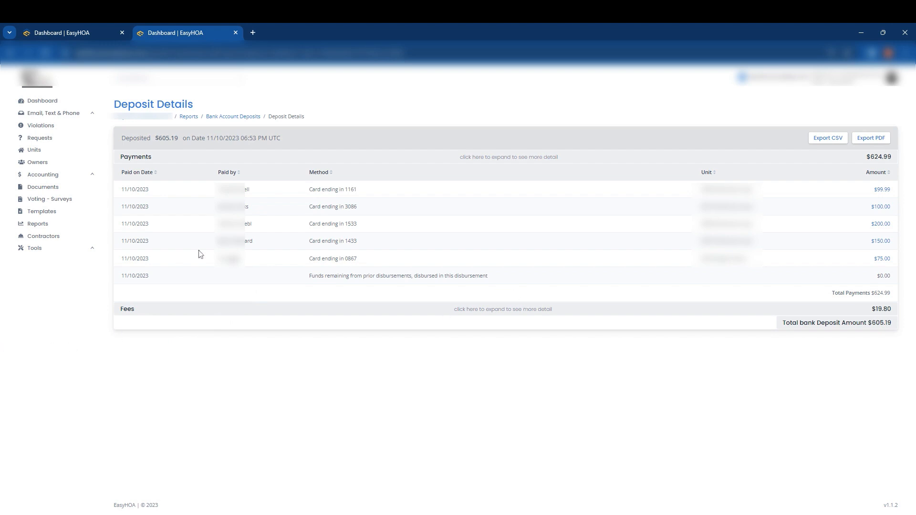
click(883, 260)
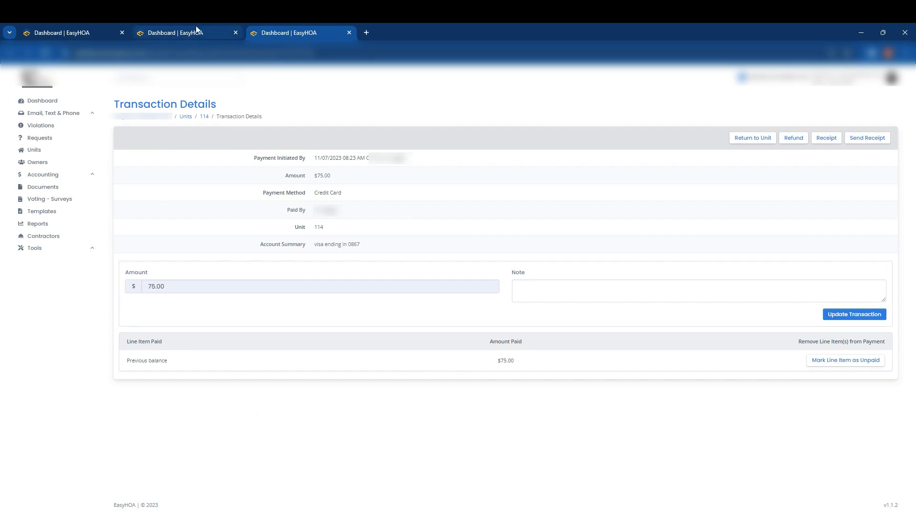
click(187, 35)
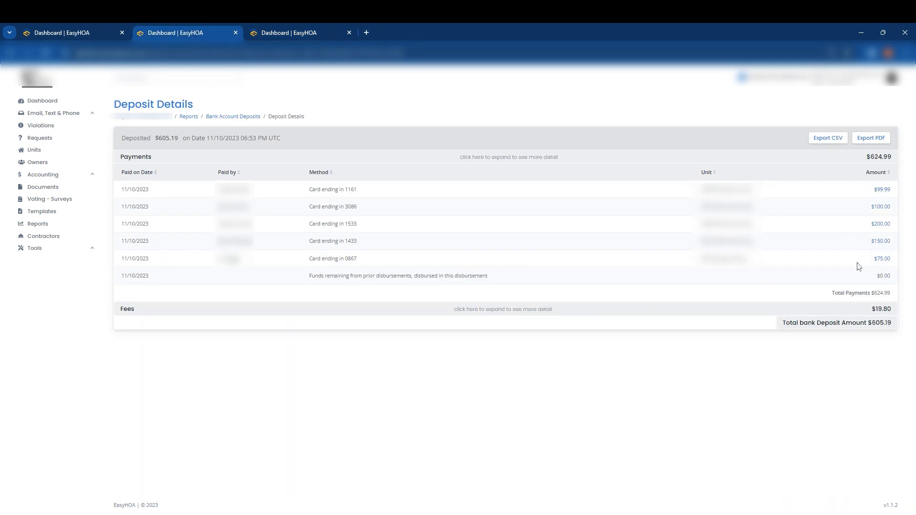
Run the Revenue report for 11/01/2023 to 11/30/2023 and examine the listed payments.
click(295, 33)
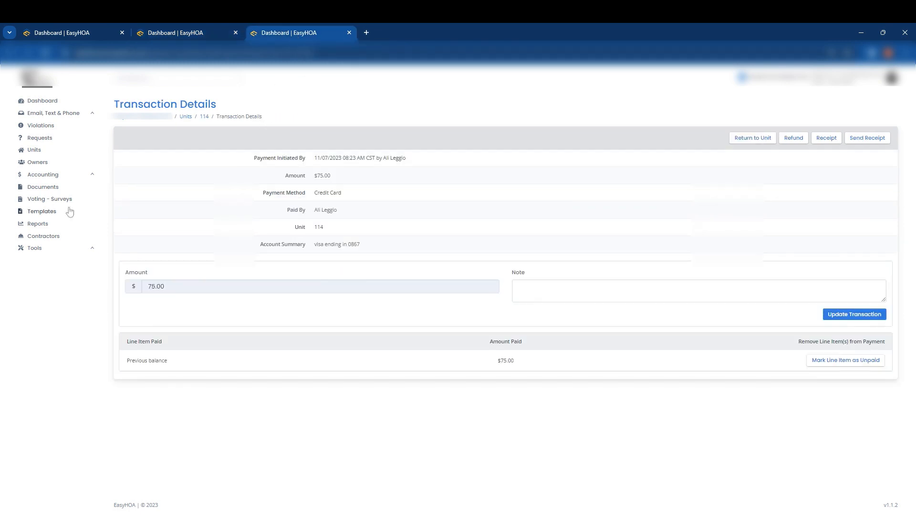
click(42, 225)
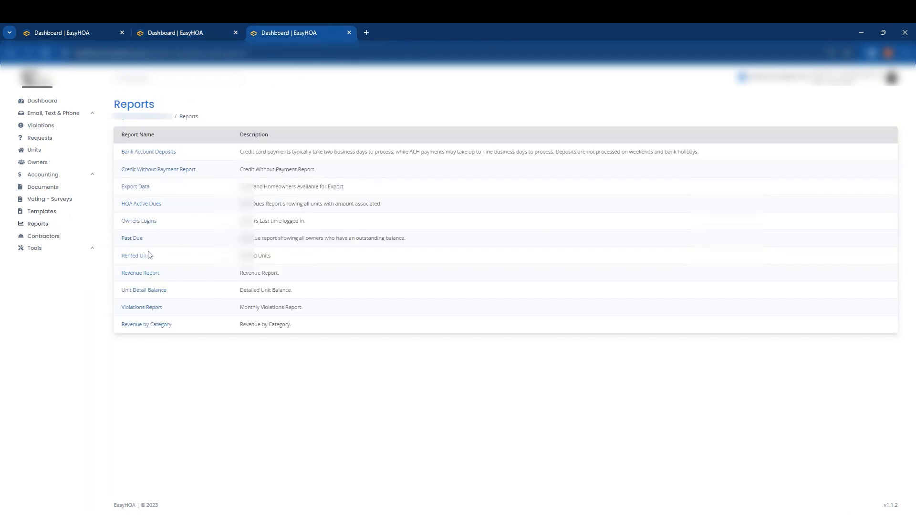
click(149, 273)
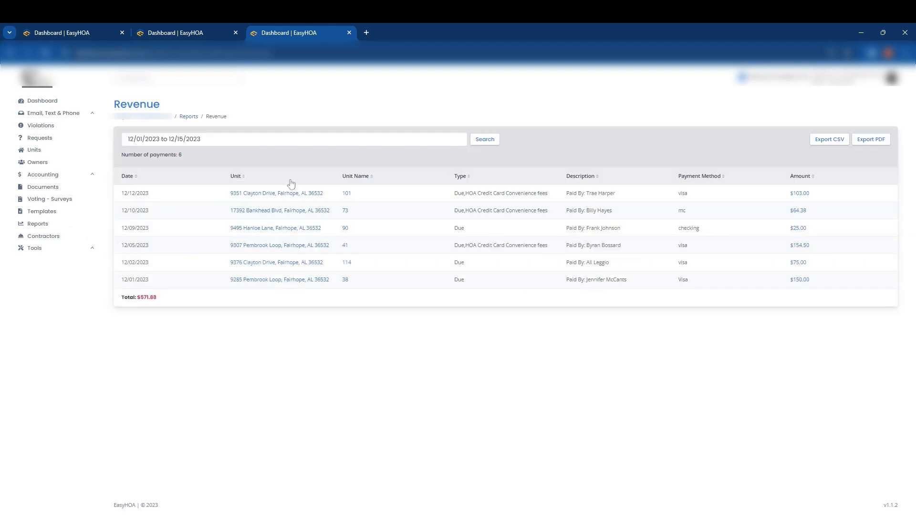
click(207, 141)
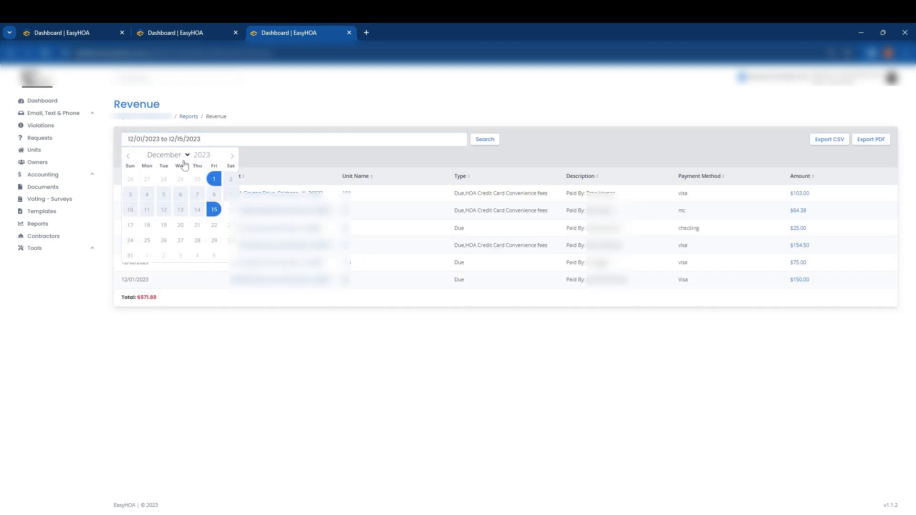
click(128, 156)
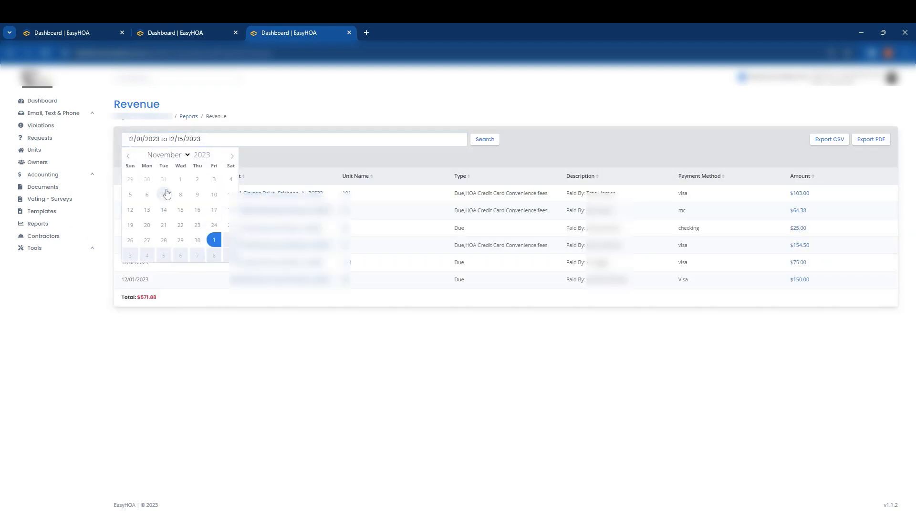
click(182, 180)
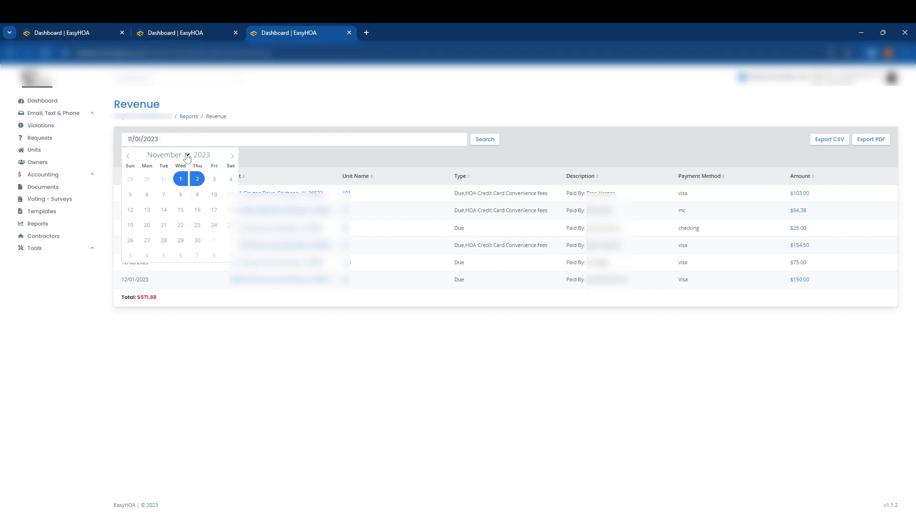
click(230, 194)
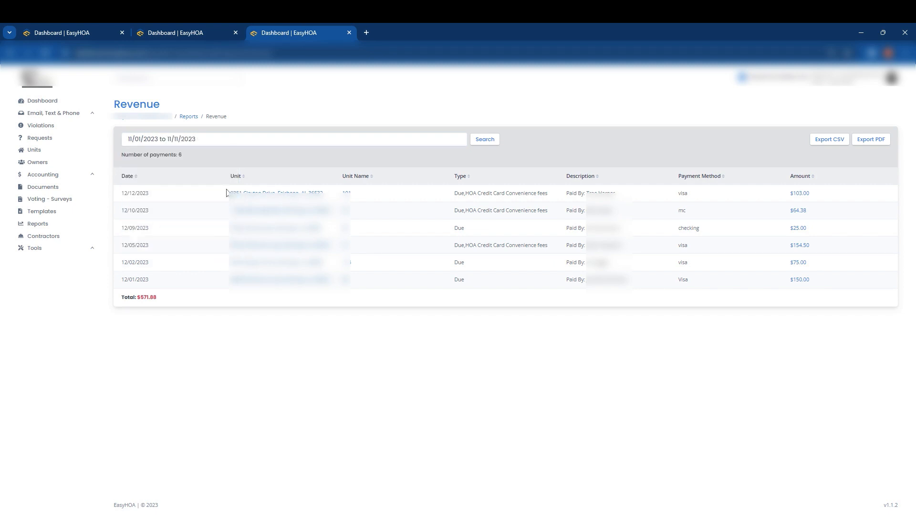
click(196, 146)
click(185, 185)
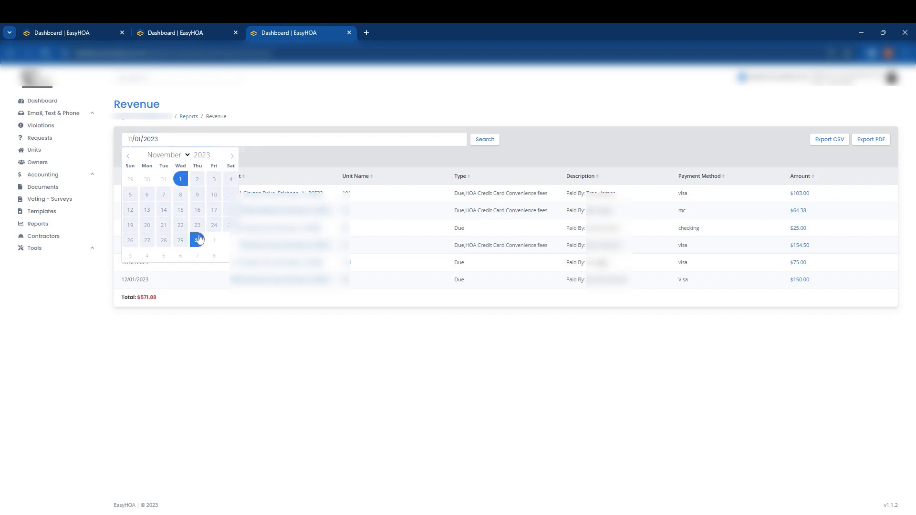
click(197, 241)
click(485, 139)
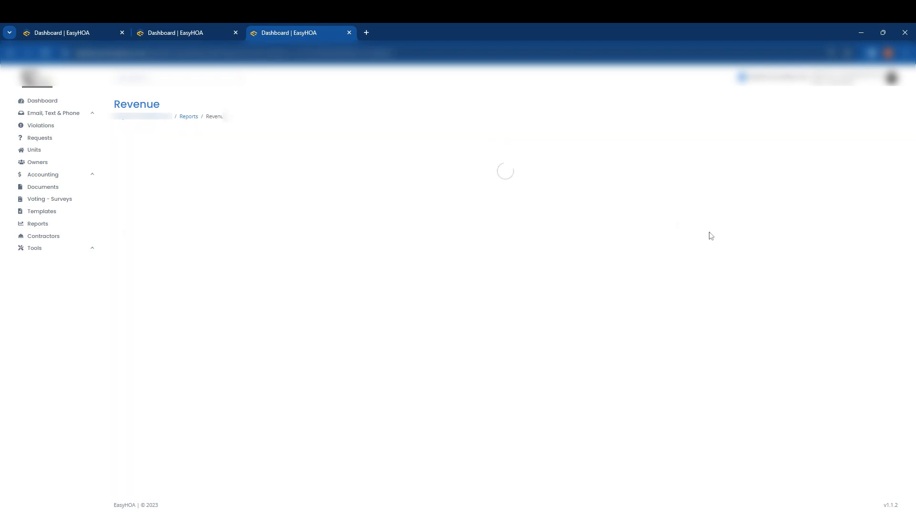
scroll(763, 344, down, 3)
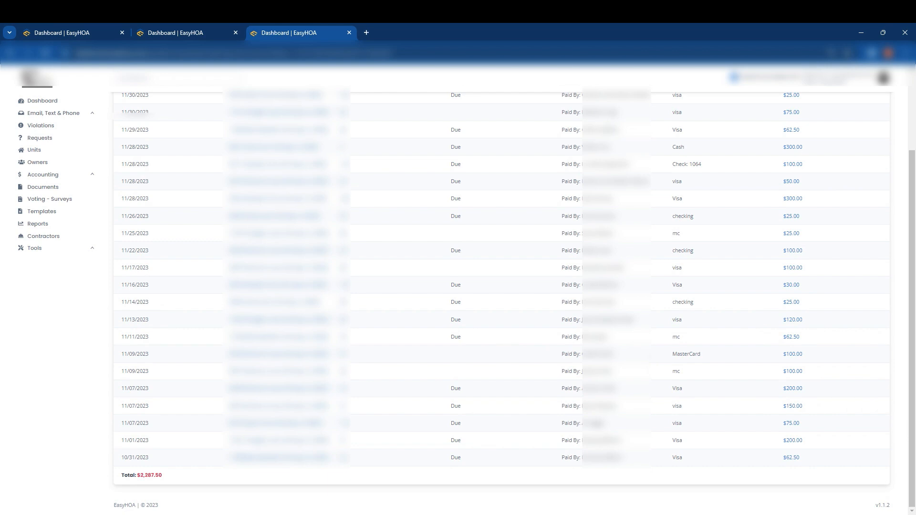
Check the deposit details once more, then review and save the split Nov 13 transaction.
click(190, 34)
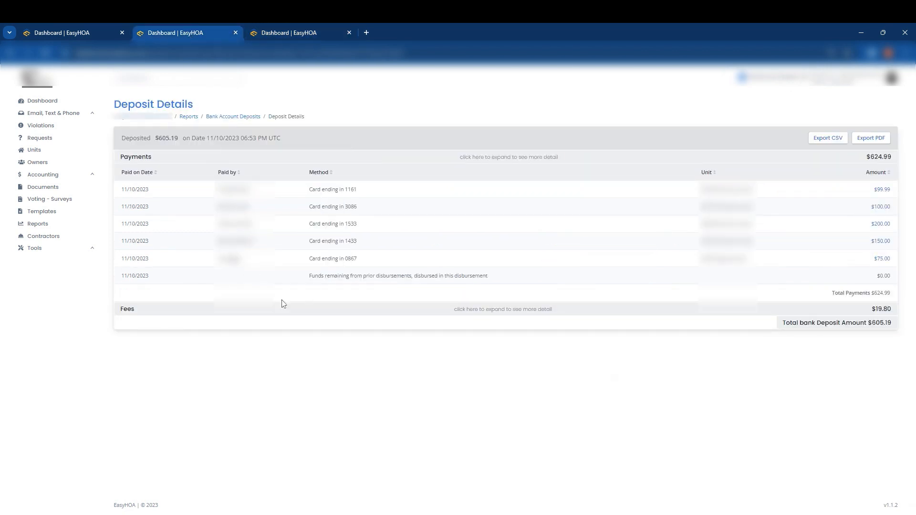
click(69, 36)
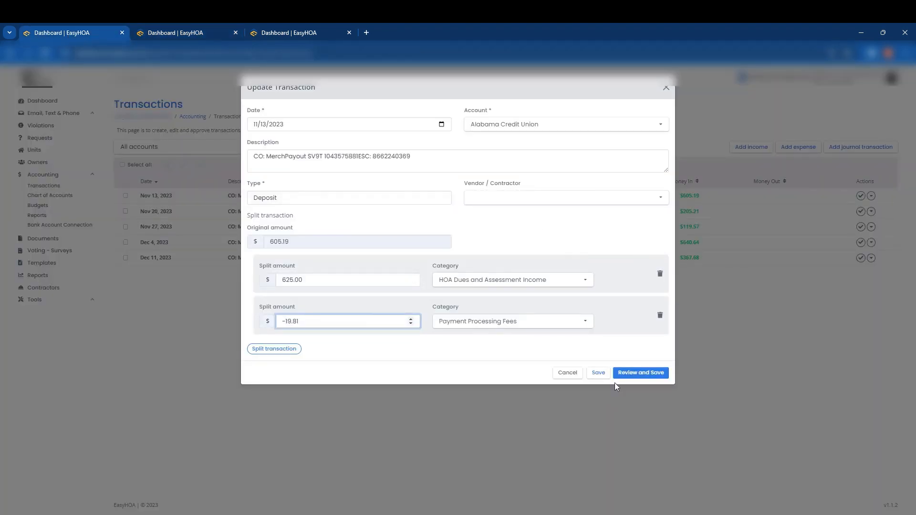
click(642, 376)
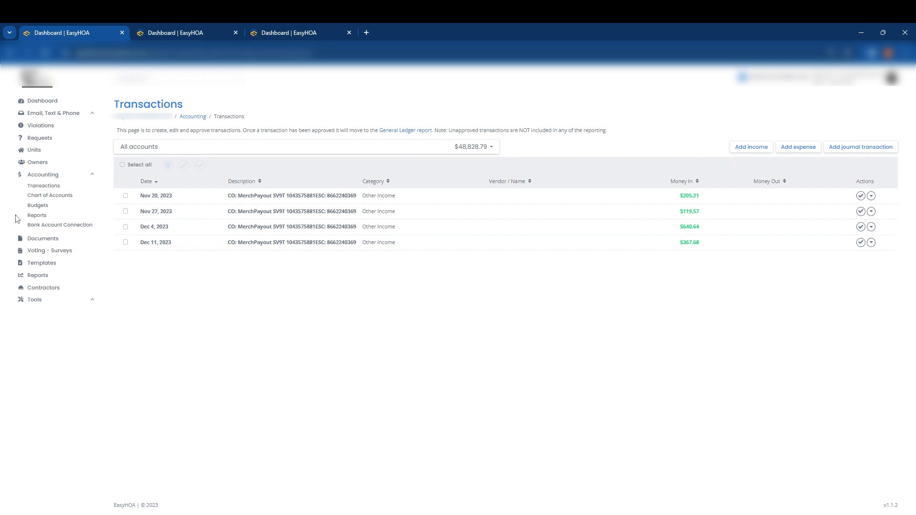
Expand the fees in the deposit details and examine the individual fees alongside the payments.
click(189, 34)
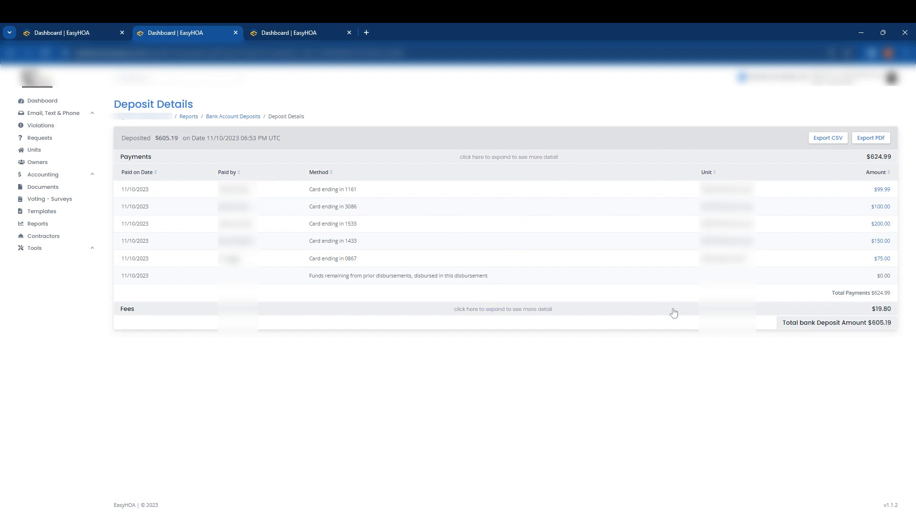
click(835, 310)
scroll(577, 358, down, 3)
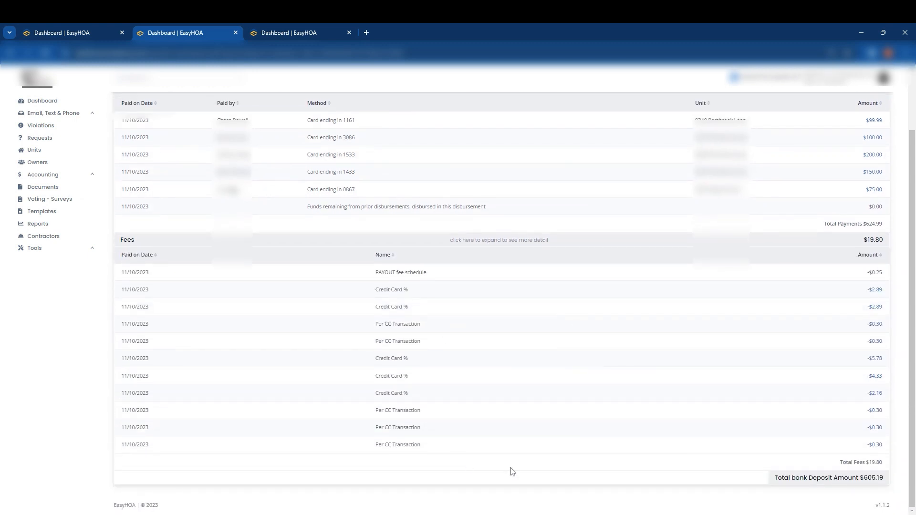
scroll(814, 360, up, 1)
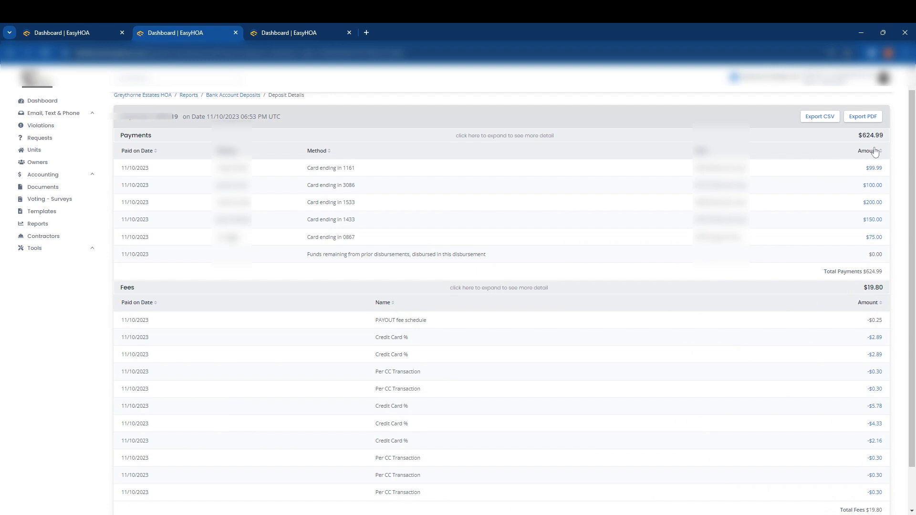
scroll(905, 266, down, 1)
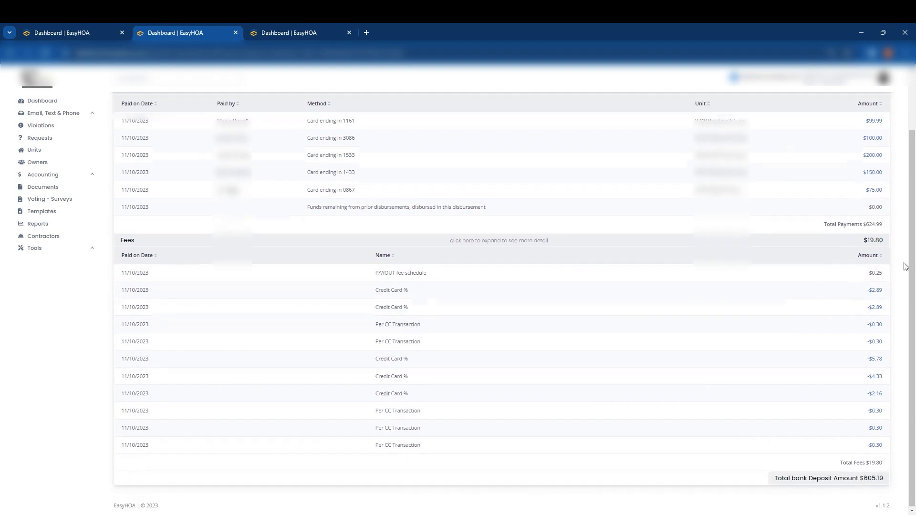